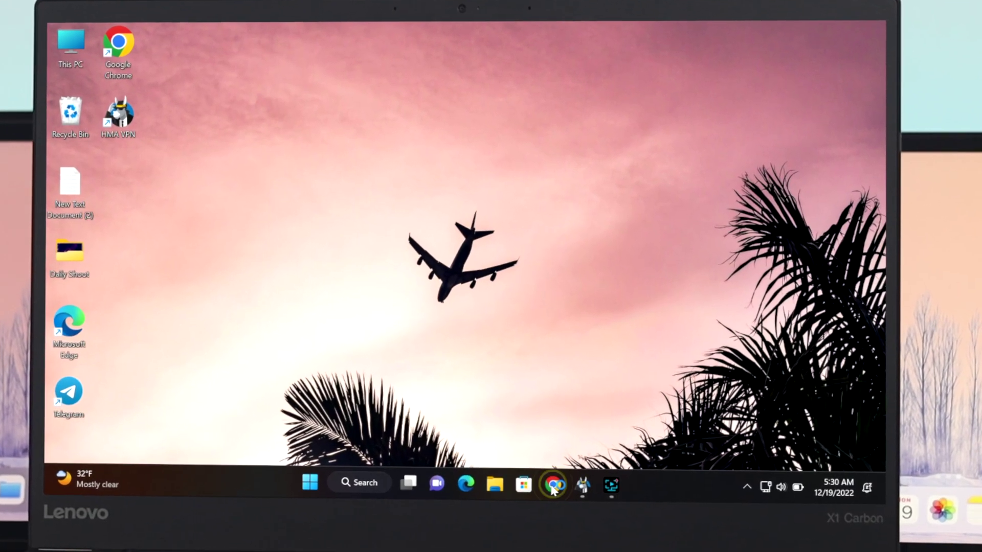
# Step: Launch Chrome on a new tab and open its three-dot main menu
pyautogui.click(553, 485)
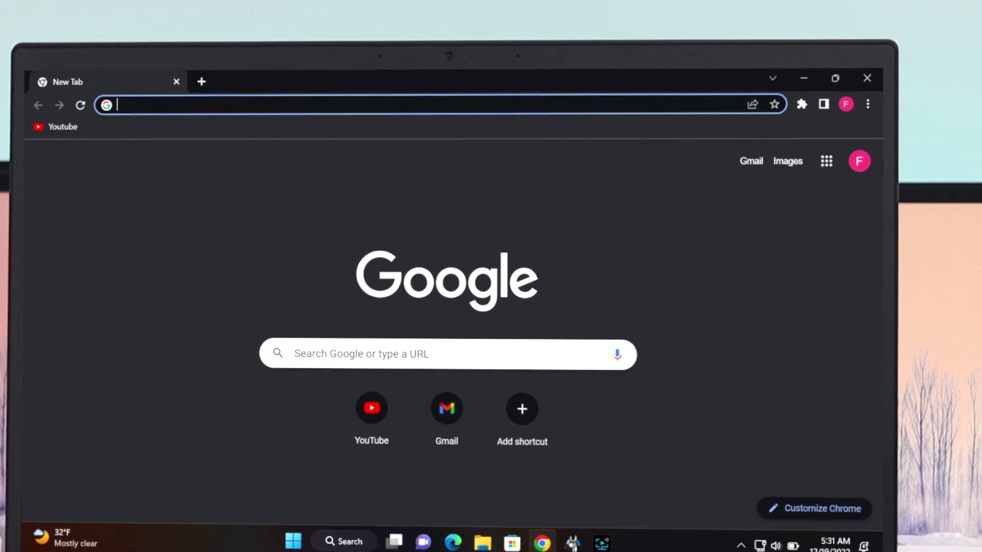
pyautogui.click(865, 106)
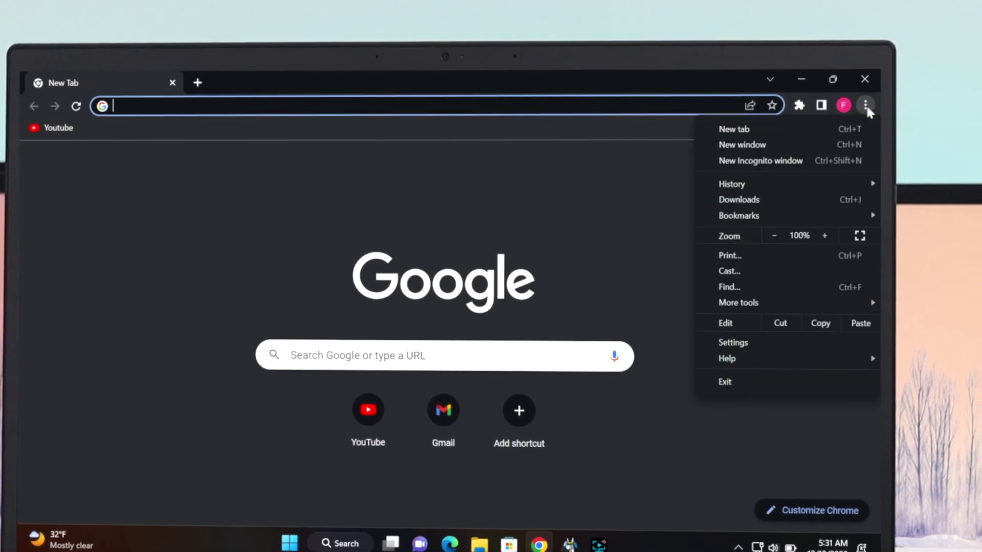
# Step: Confirm Show bookmarks bar is enabled in Appearance settings, then return to the new tab
pyautogui.click(764, 342)
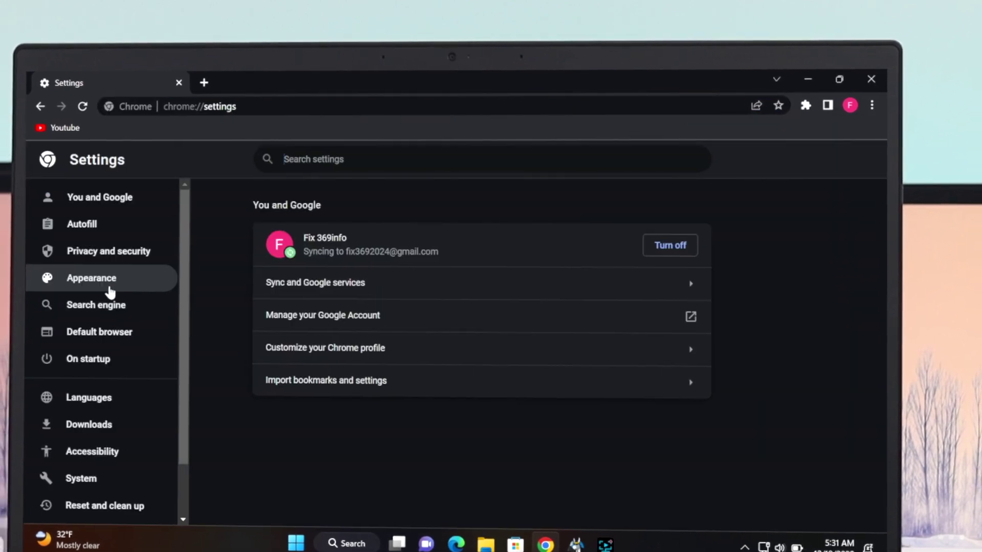
pyautogui.click(108, 281)
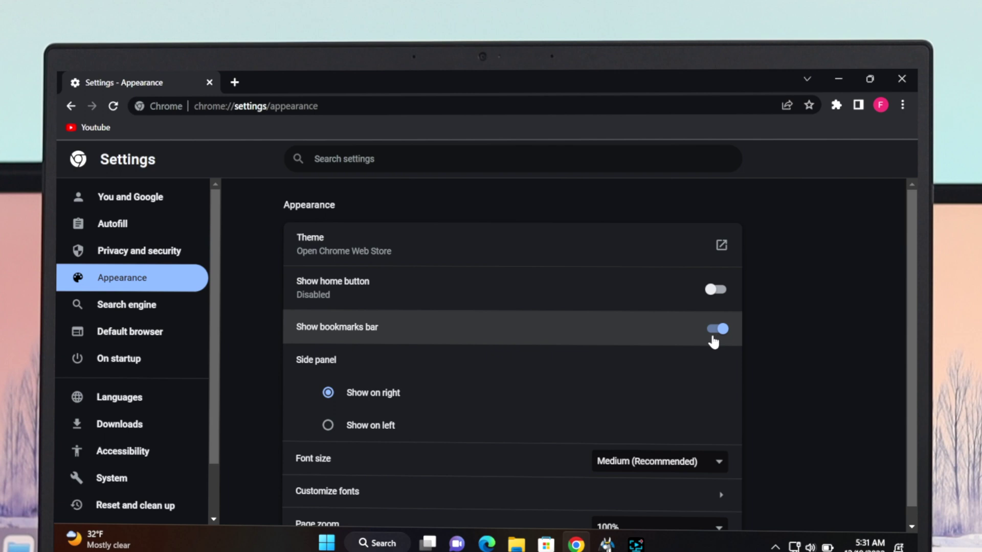
pyautogui.click(72, 106)
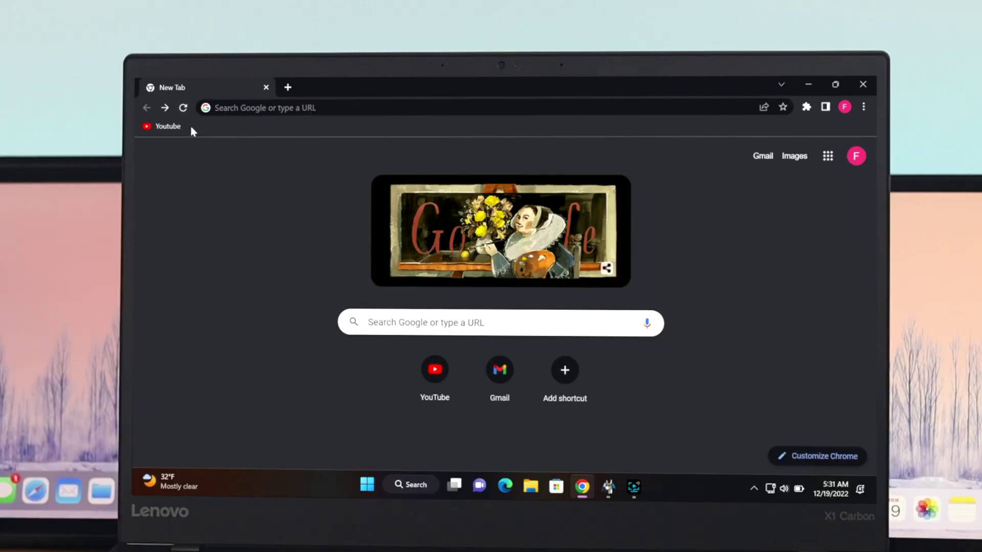
# Step: Search 'microsoft', open microsoft.com, and bookmark the page
pyautogui.click(265, 108)
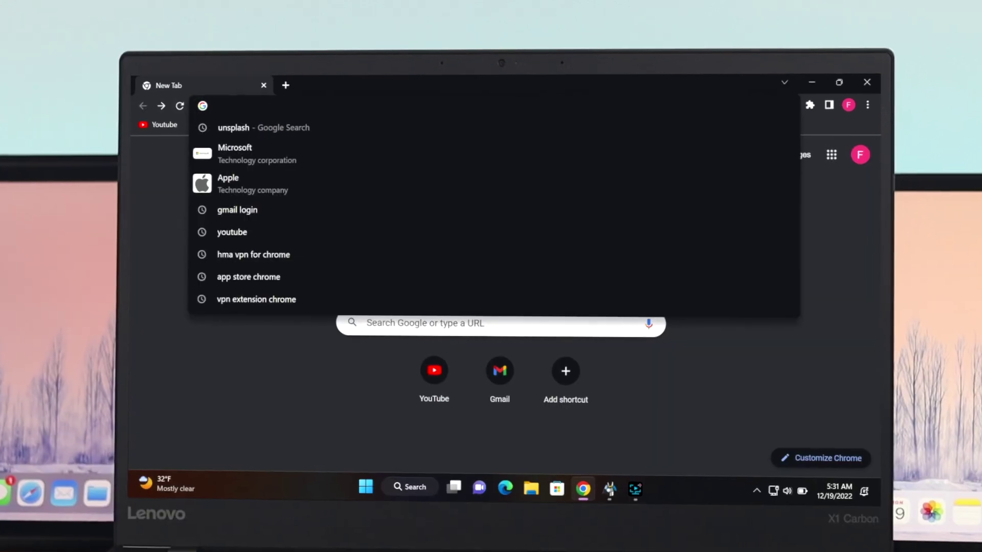
pyautogui.write('microsoft&rlz=1C1KNTJ_enBD1035BD1035&oq=microso...')
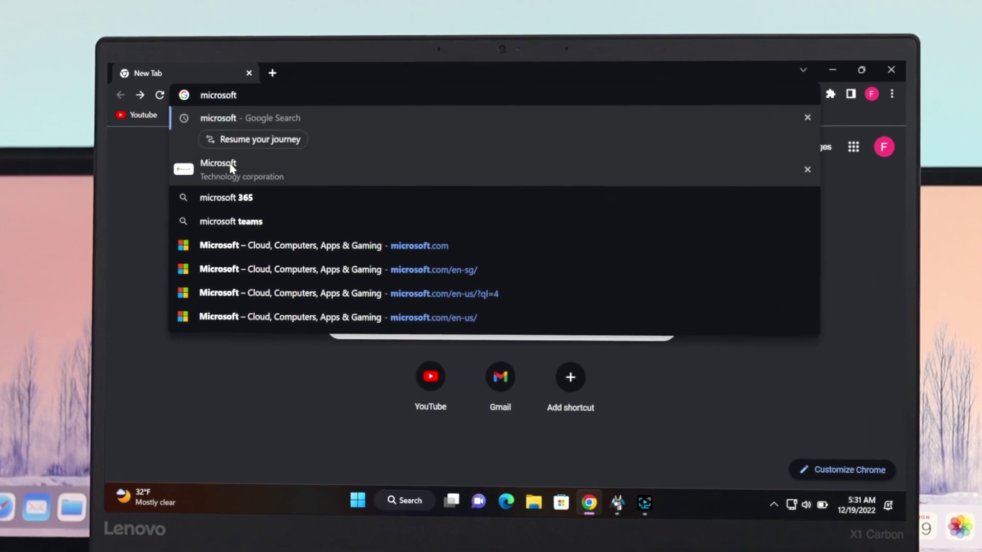
pyautogui.click(223, 169)
pyautogui.click(233, 273)
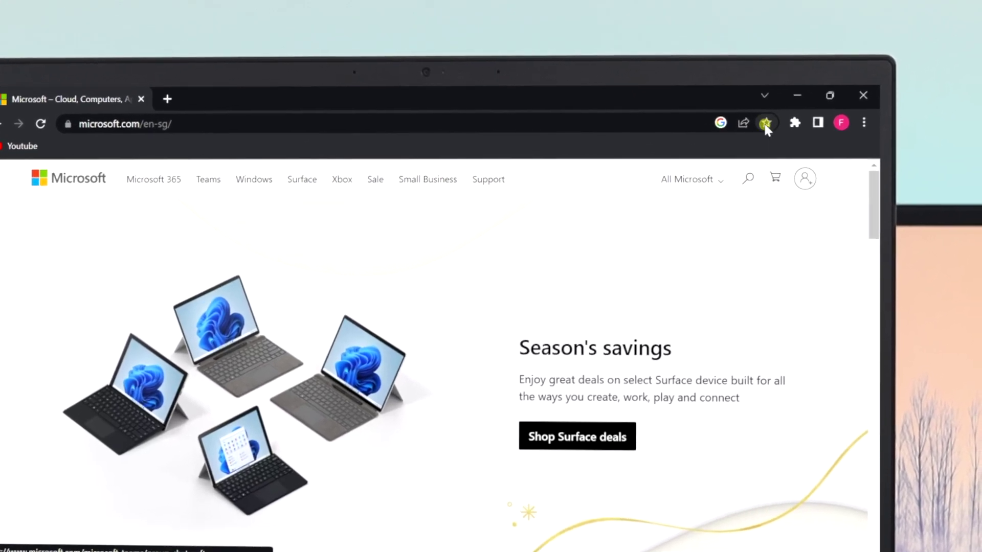
pyautogui.click(765, 123)
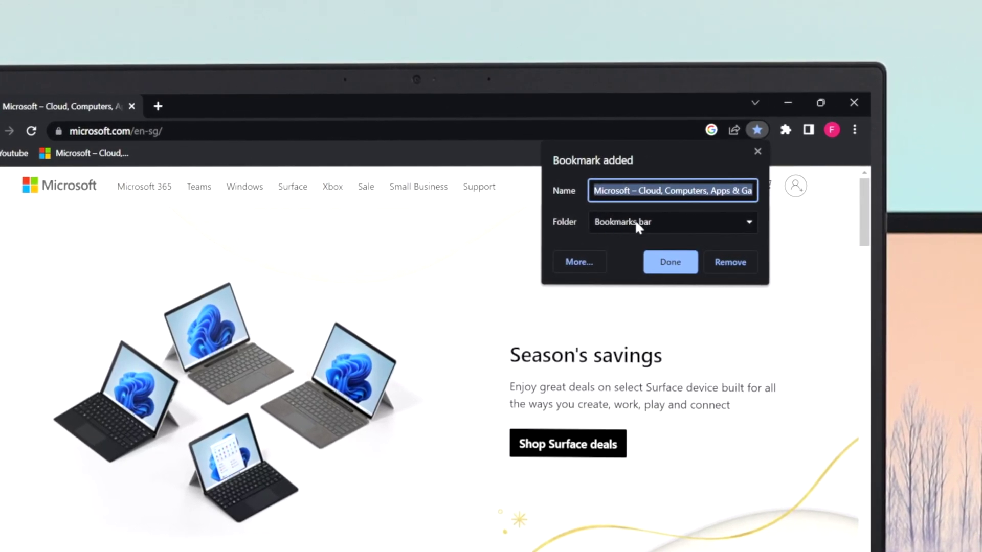
# Step: Bring up the folder choices for the Microsoft bookmark in the full bookmark editor
pyautogui.click(677, 221)
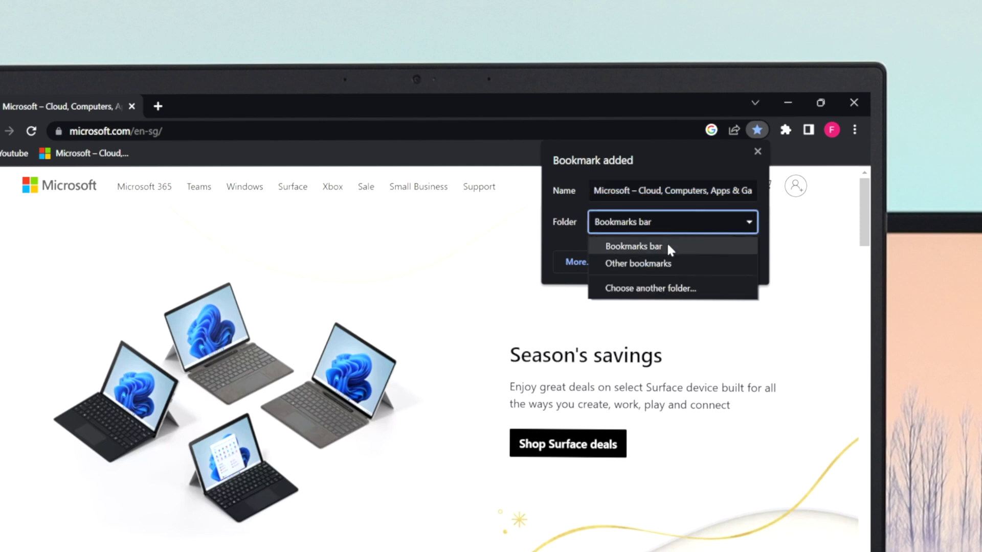
pyautogui.click(657, 289)
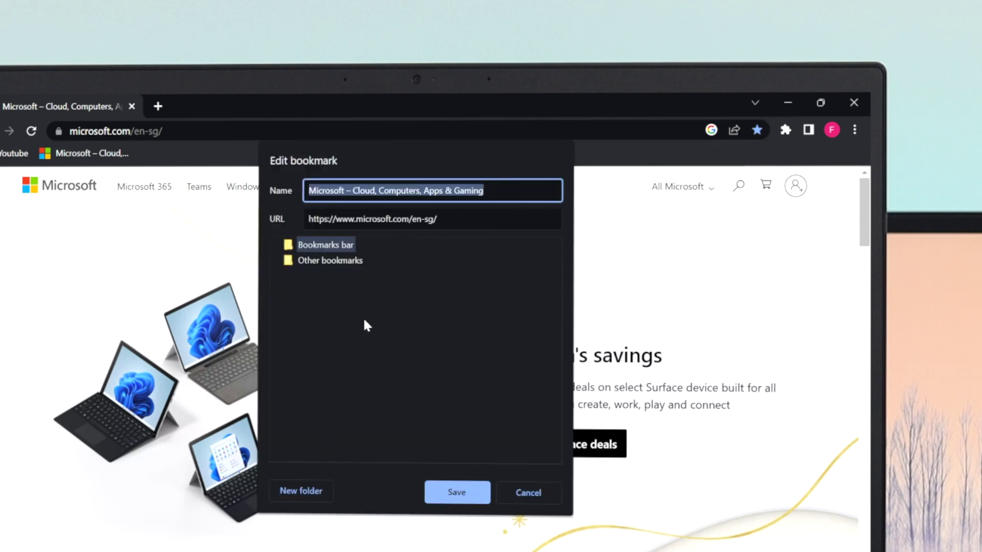
# Step: Create an 'Important' folder on the bookmarks bar and save the Microsoft bookmark there
pyautogui.click(302, 492)
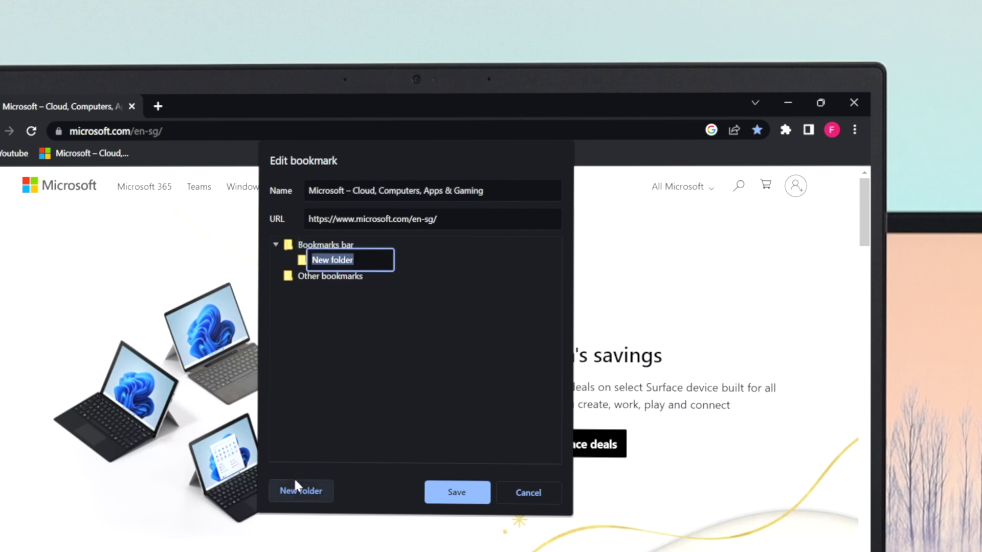
pyautogui.write('Important')
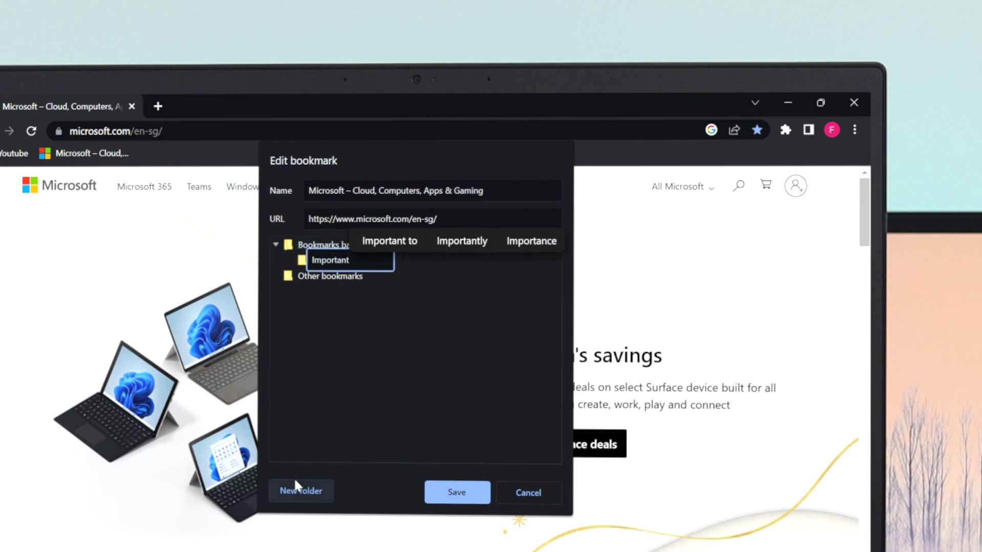
pyautogui.click(456, 490)
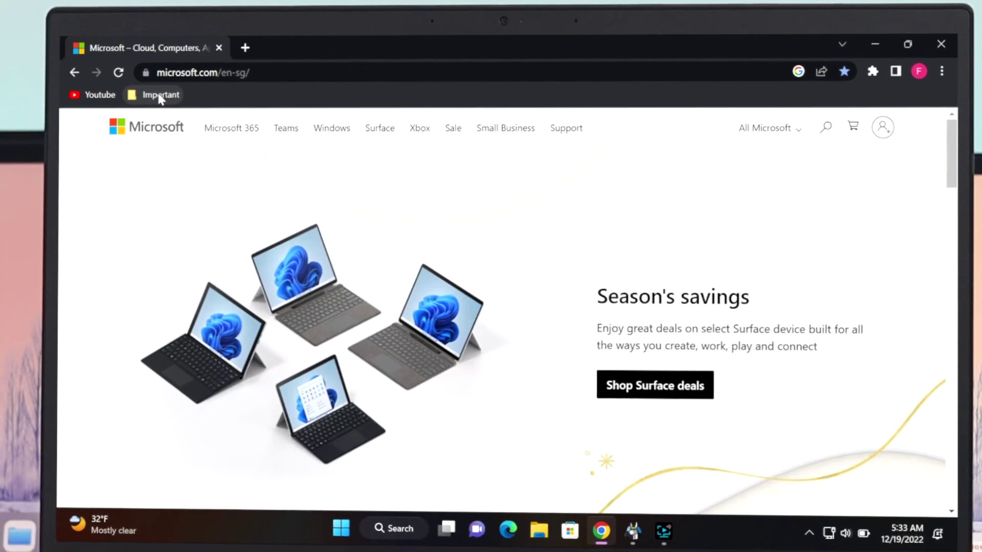
# Step: Check Important holds Microsoft, then bookmark Unsplash into the Bookmarks bar folder
pyautogui.click(152, 95)
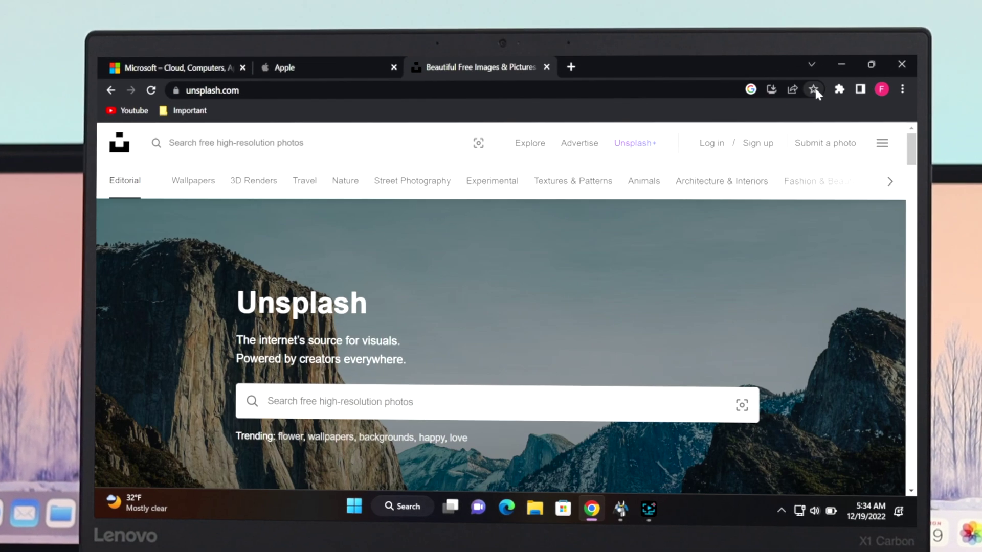
pyautogui.click(814, 86)
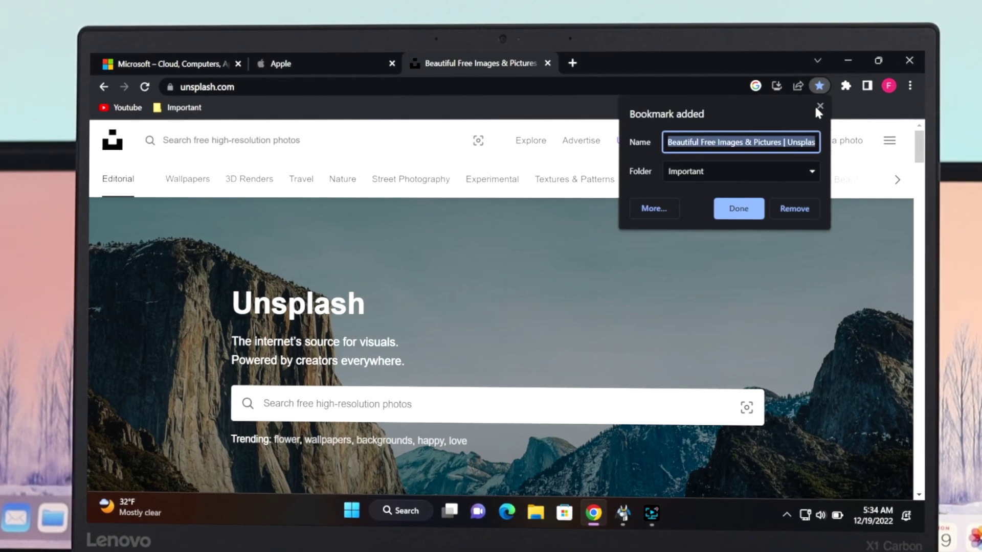
pyautogui.click(791, 166)
pyautogui.click(750, 209)
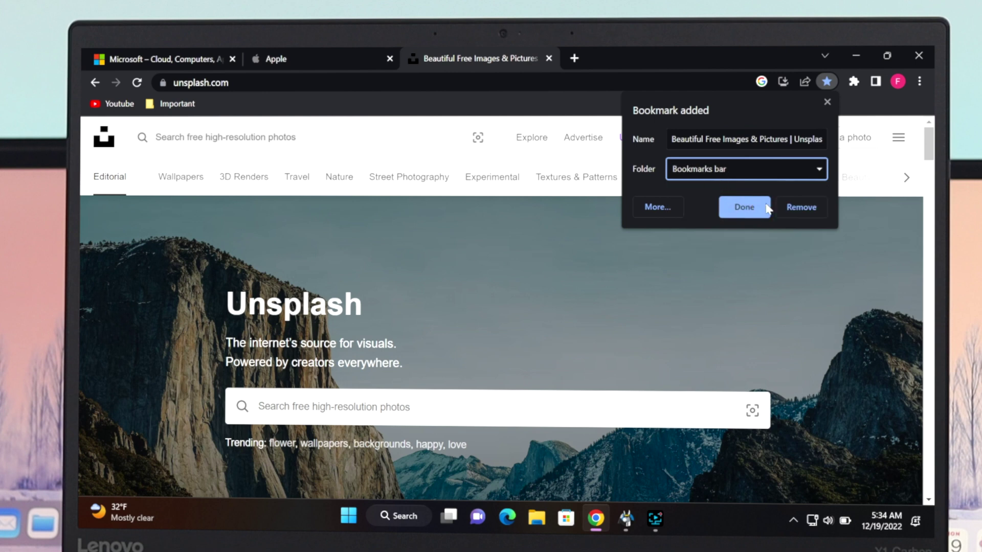
# Step: Finish the Unsplash bookmark, then delete it from the bookmarks bar
pyautogui.click(758, 213)
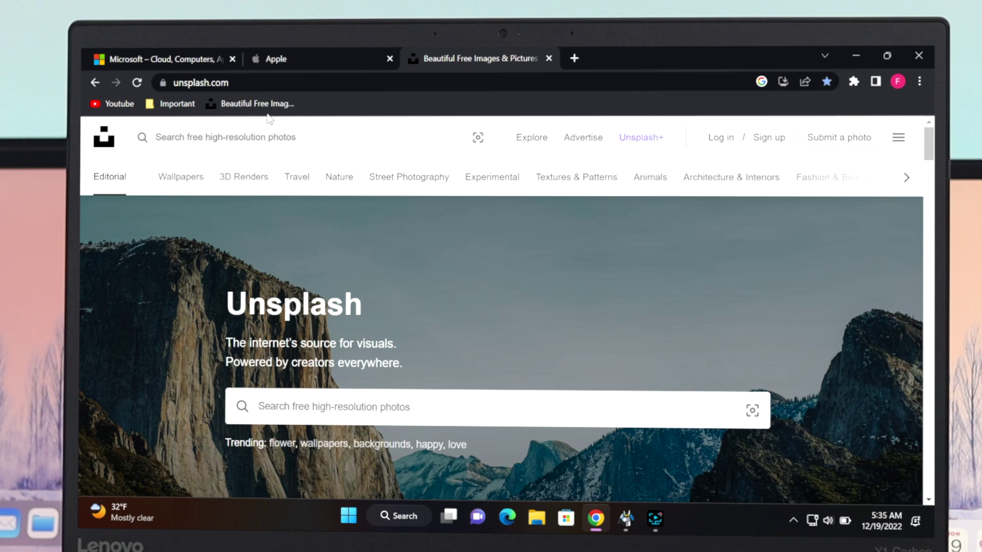
pyautogui.rightClick(241, 110)
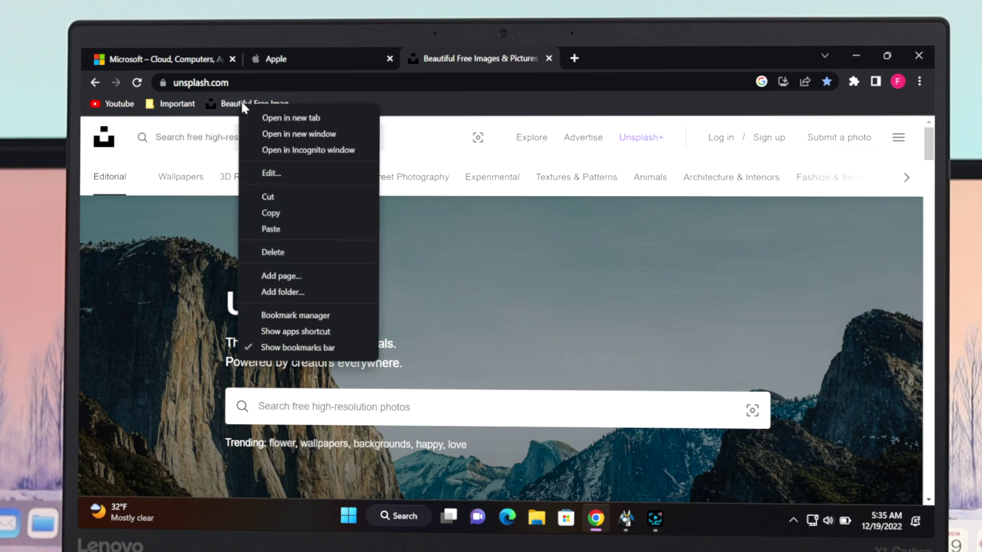
pyautogui.click(270, 252)
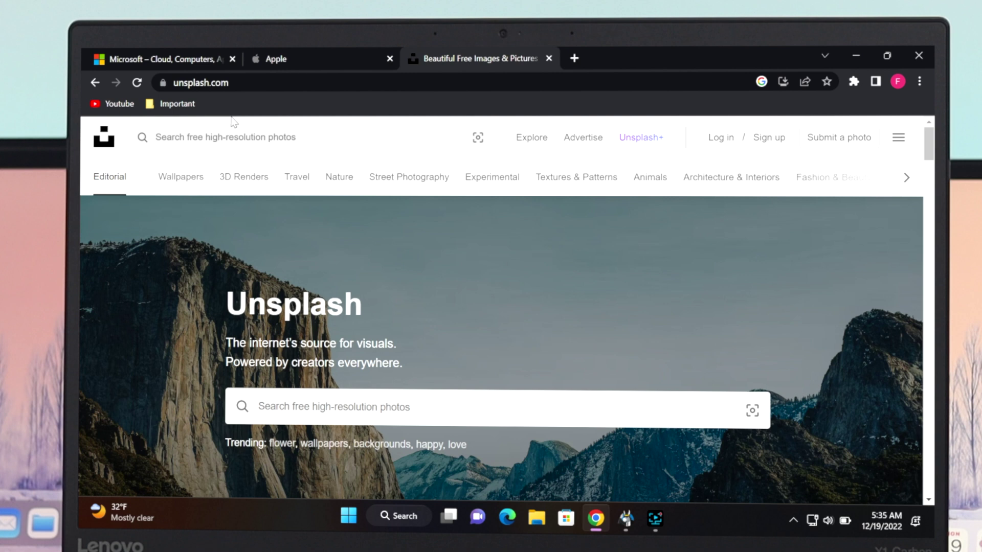